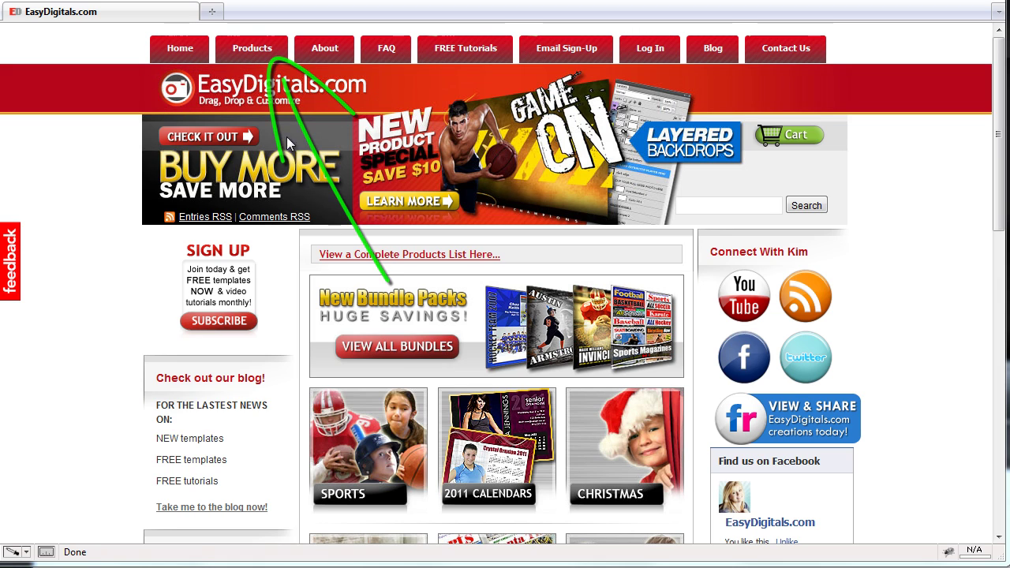
Open the EasyDigitals.com Products List page, then follow the Sign Up link to registration
click(244, 49)
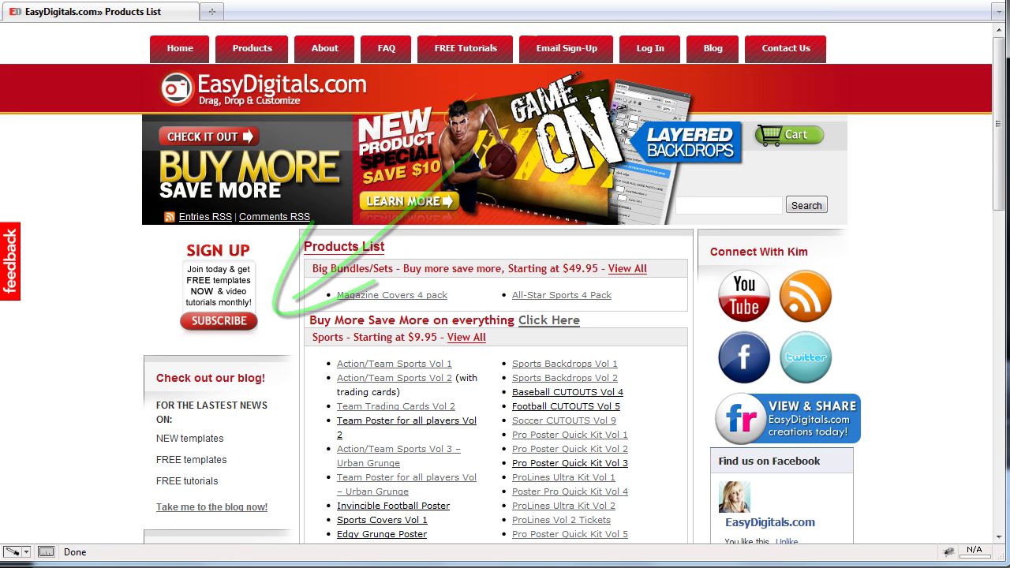
click(228, 304)
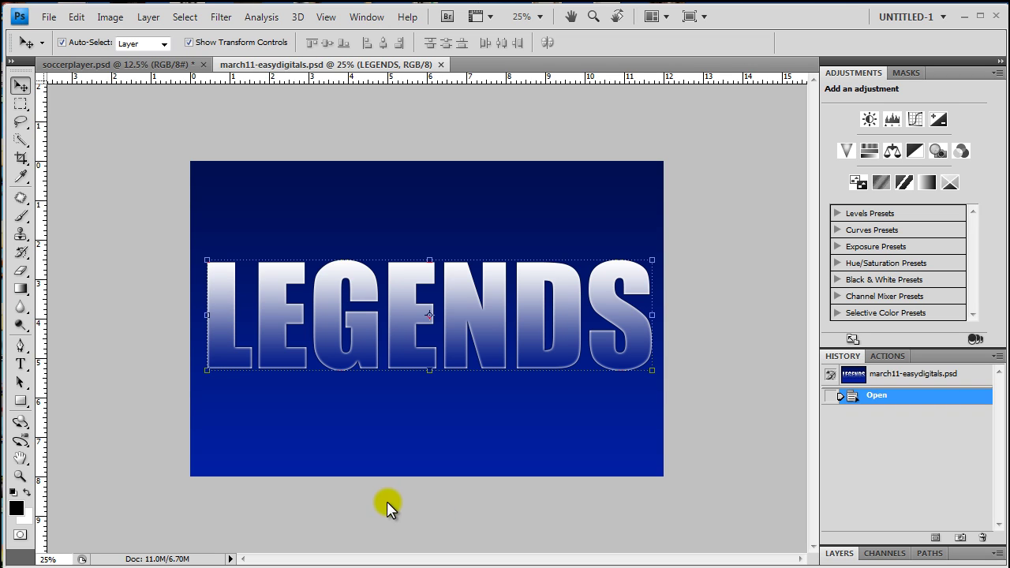
Load legends.asl into Photoshop by dragging it from the folder window onto the program
drag(150, 153, 325, 126)
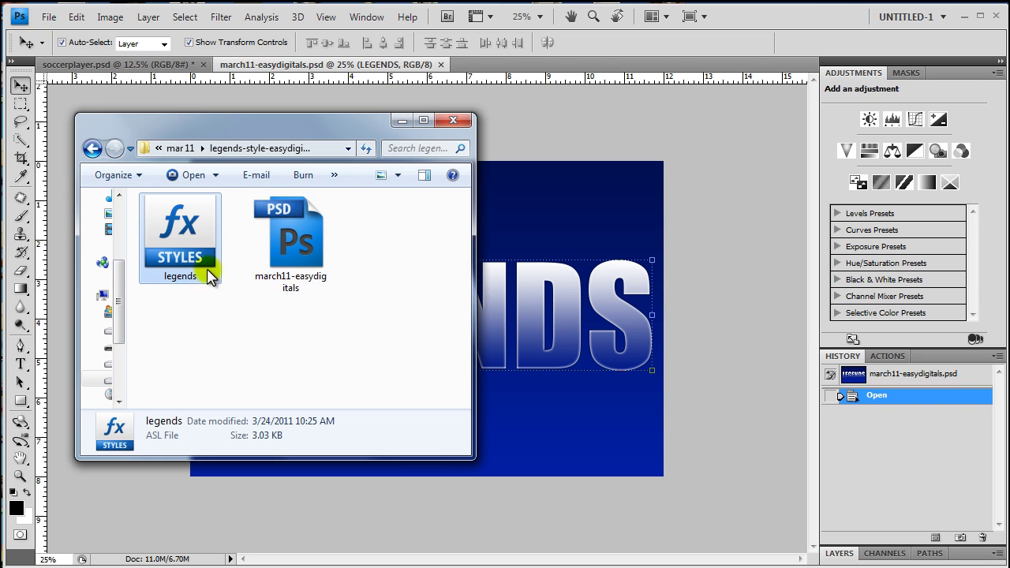
drag(181, 244, 606, 243)
drag(735, 259, 736, 262)
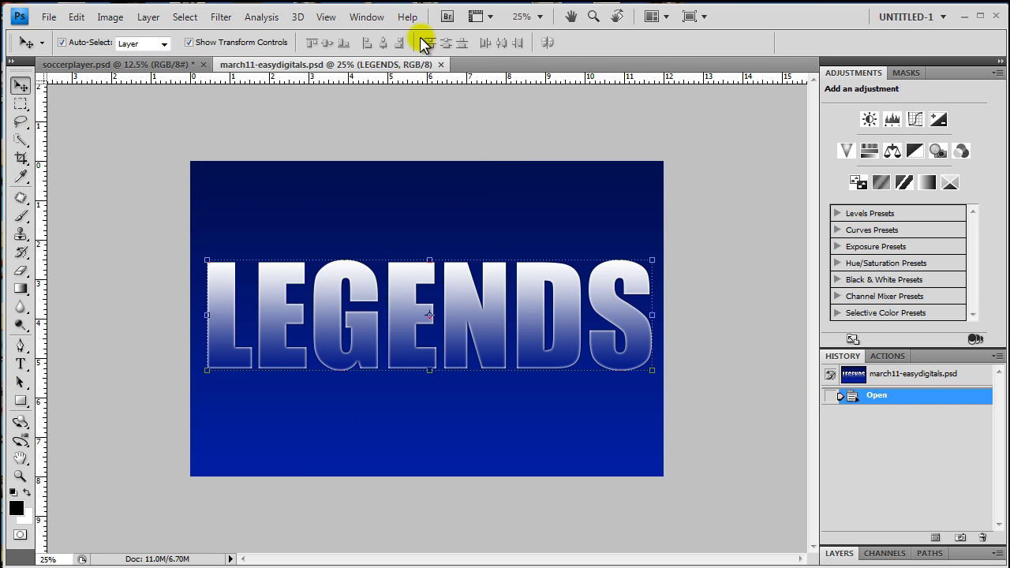
Show the Styles panel and scroll down to the newly loaded legends styles
click(369, 19)
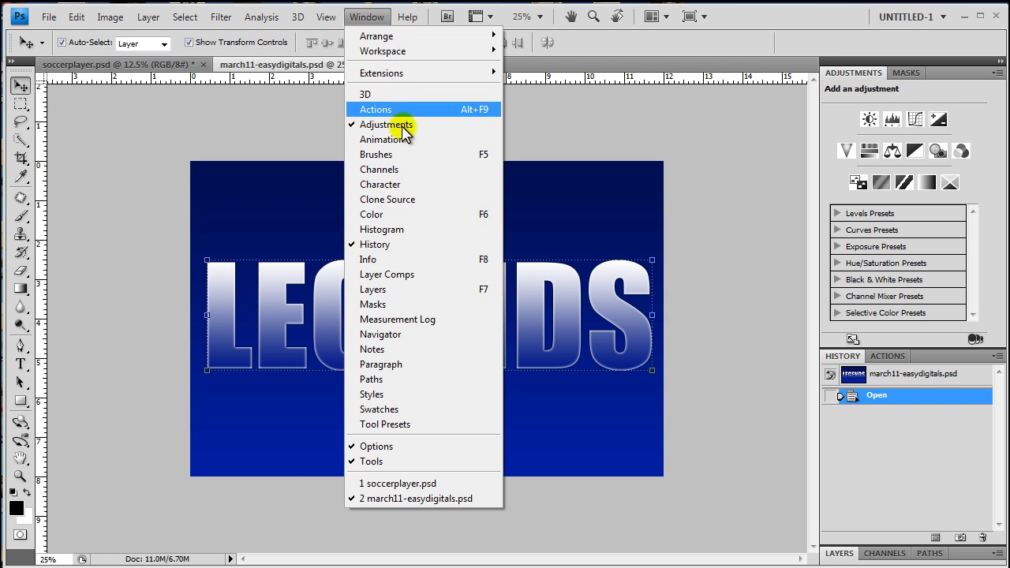
click(388, 396)
drag(996, 147, 998, 209)
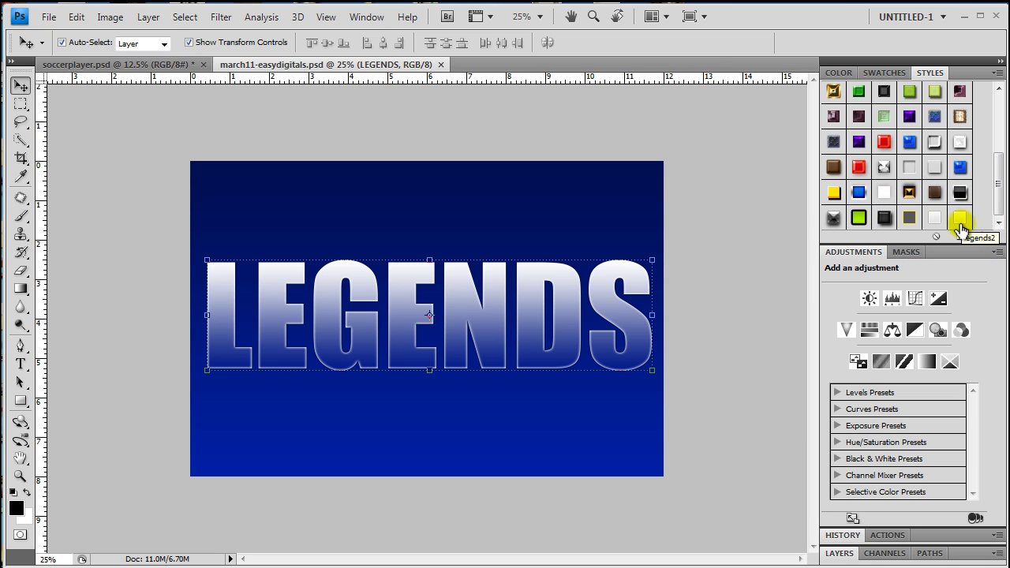
Load the legends styles file through the Styles panel's Load Styles command
click(997, 74)
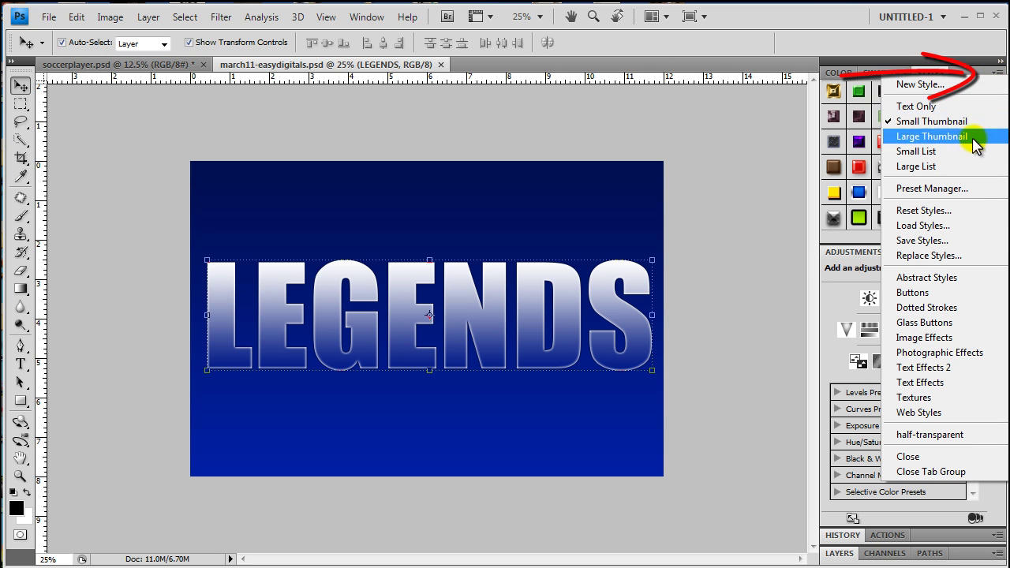
click(945, 226)
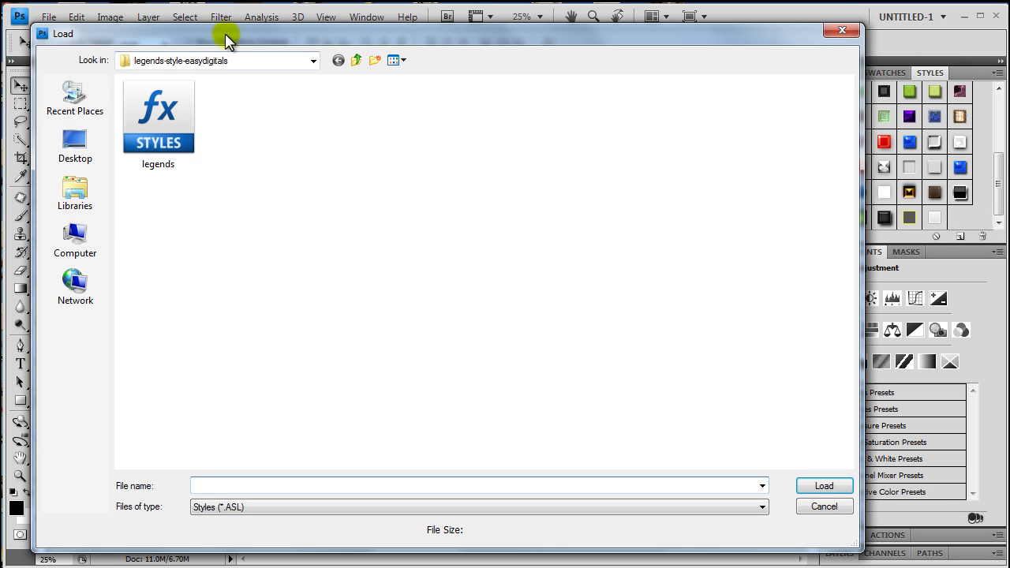
drag(225, 30, 237, 31)
click(157, 124)
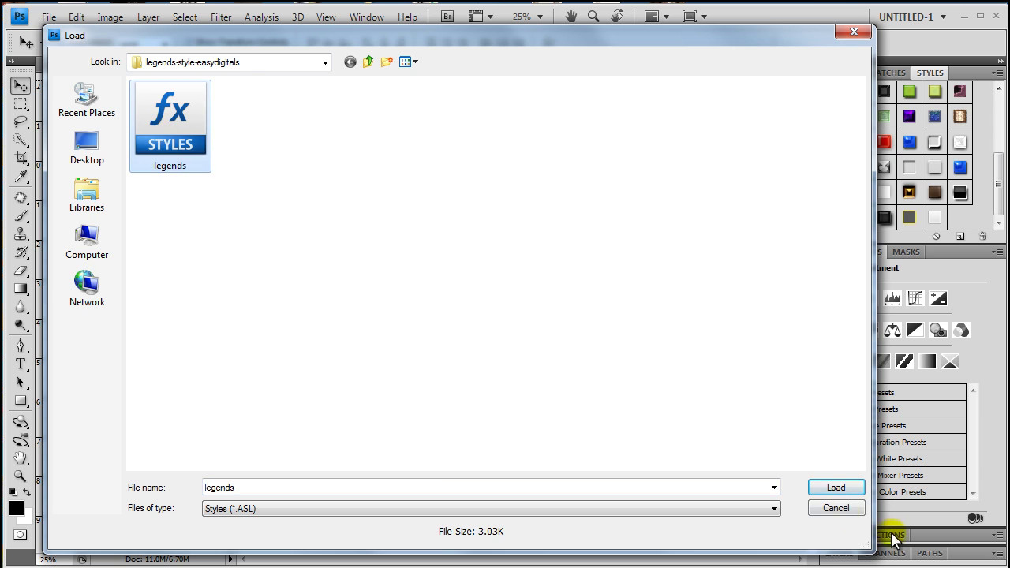
click(827, 489)
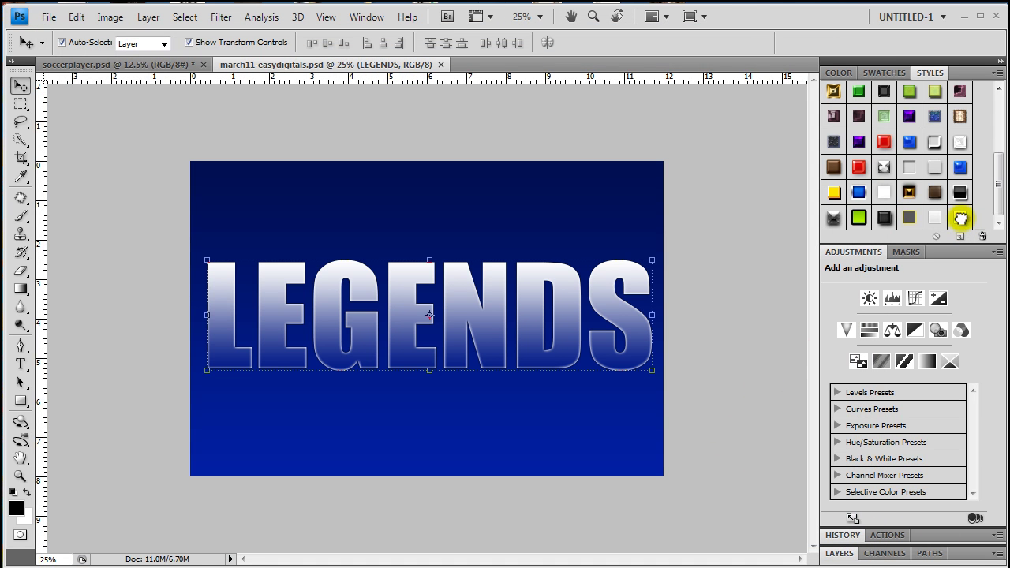
On soccerplayer.psd, add a Tommy text layer near the photo's top-left
click(119, 65)
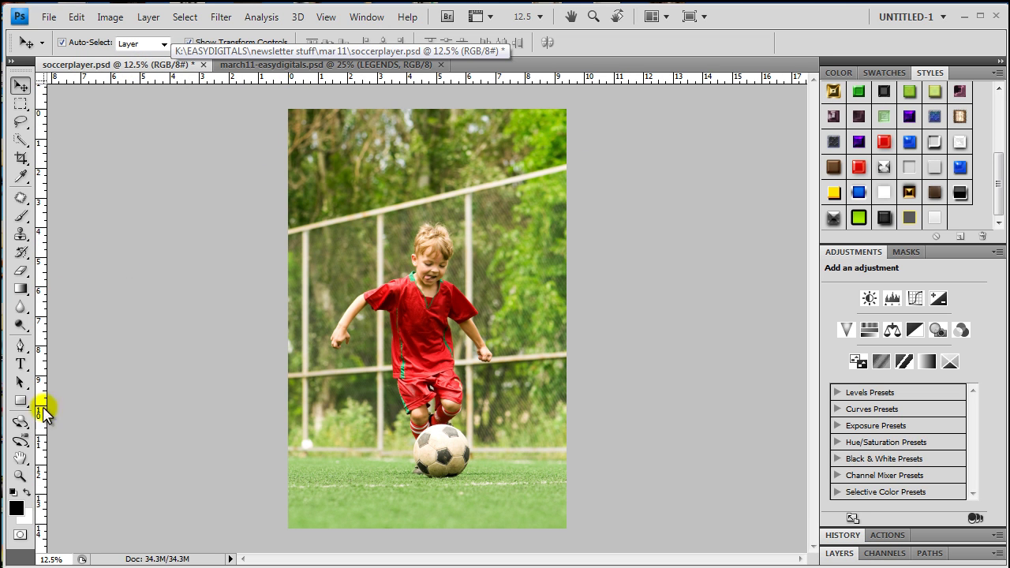
click(19, 365)
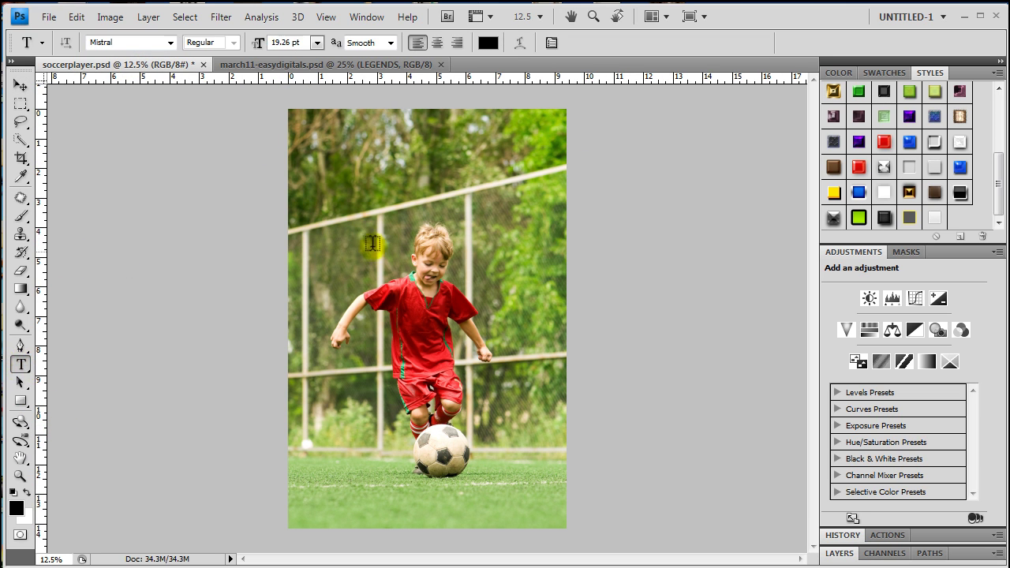
click(317, 188)
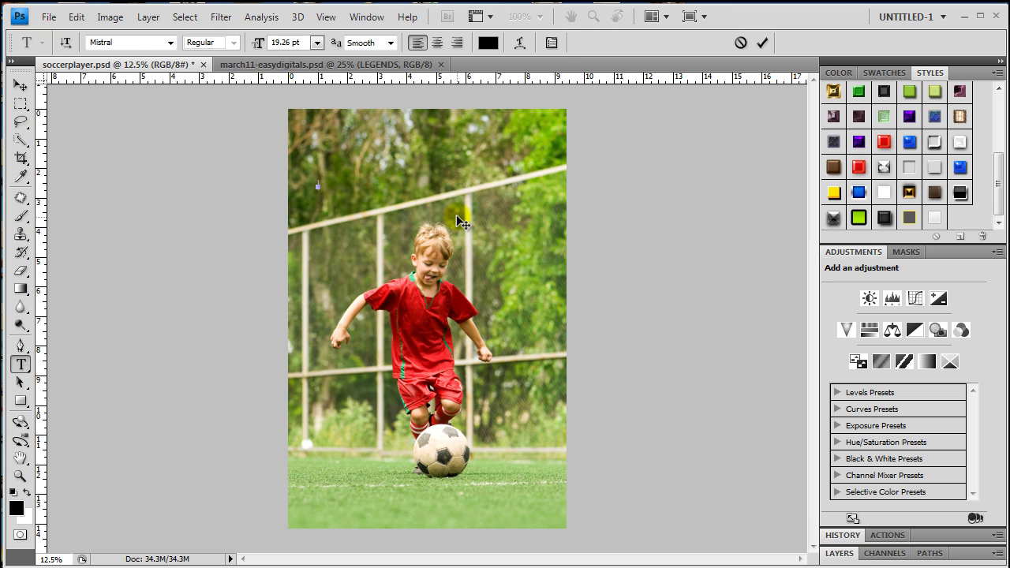
text(Soccer)
click(19, 85)
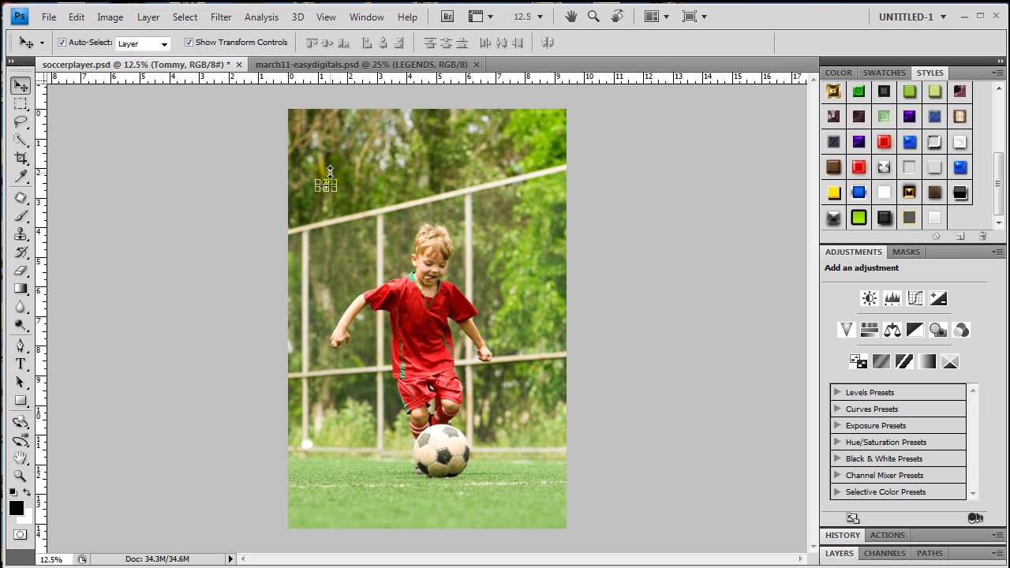
Enlarge the Tommy text to 234.61 pt across the top of the photo and select it
drag(336, 179, 466, 150)
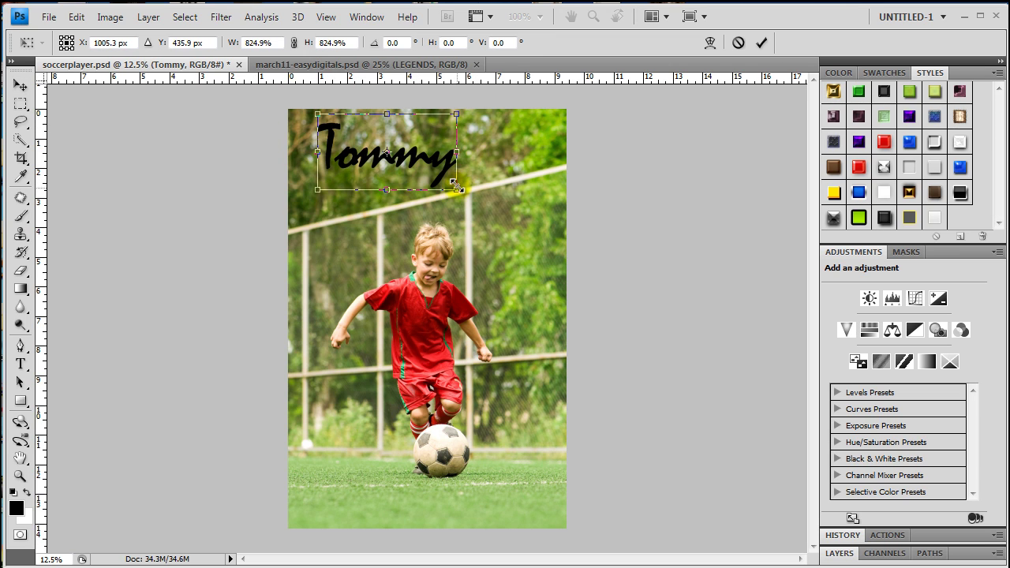
drag(456, 190, 525, 230)
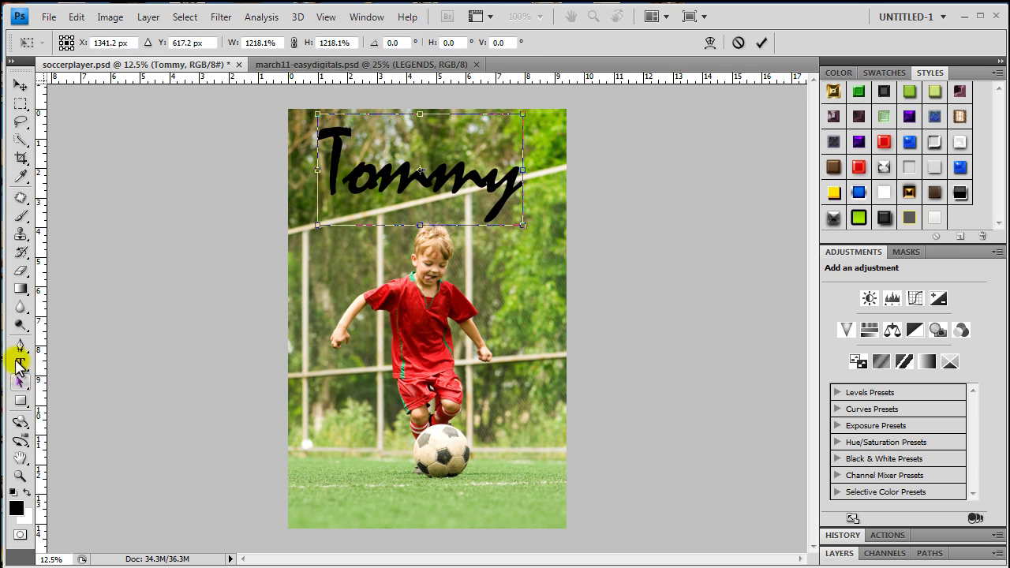
click(20, 362)
click(176, 192)
double_click(405, 152)
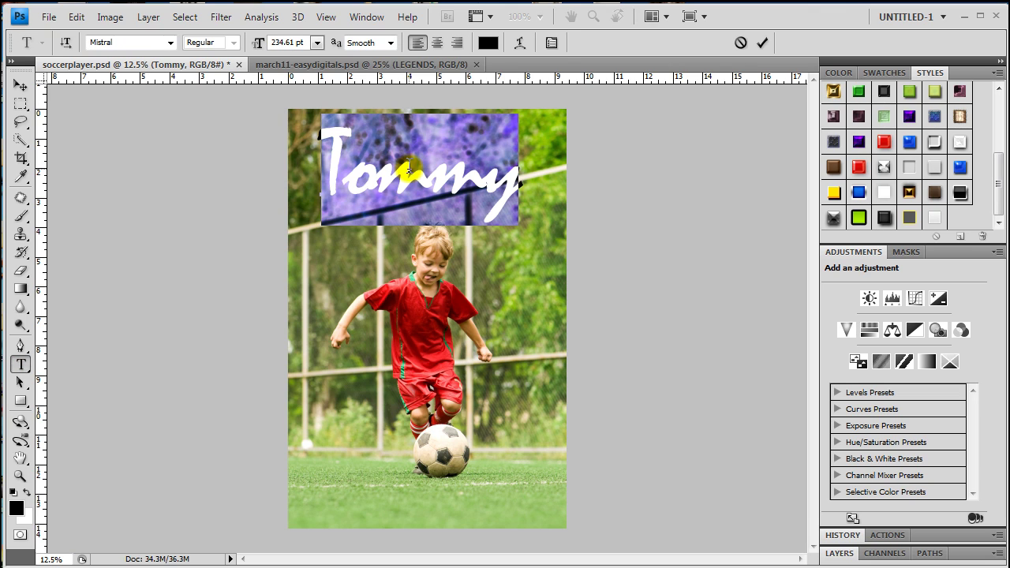
Set the Tommy text in the Freshman font
click(171, 43)
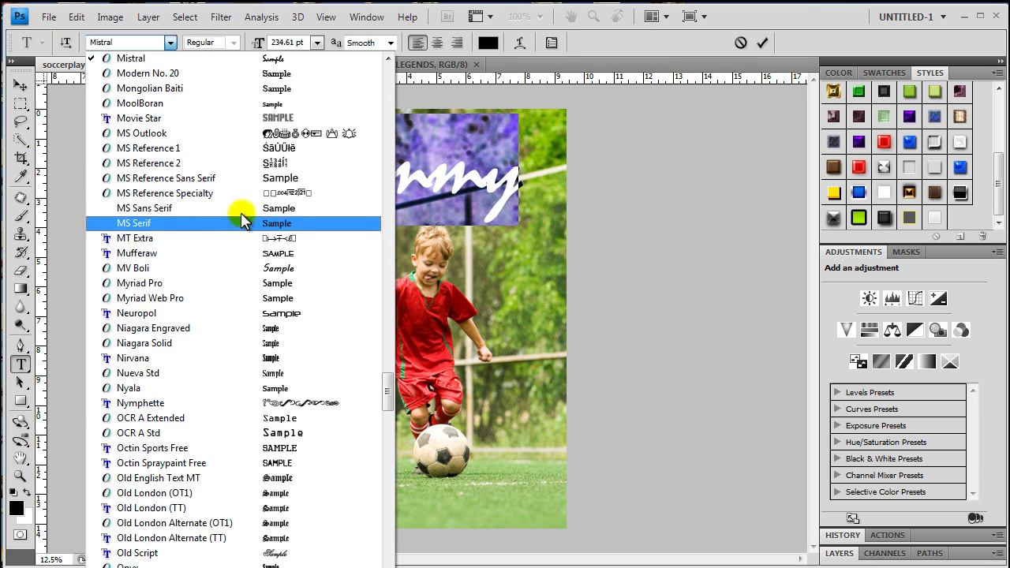
scroll(203, 244, up, 20)
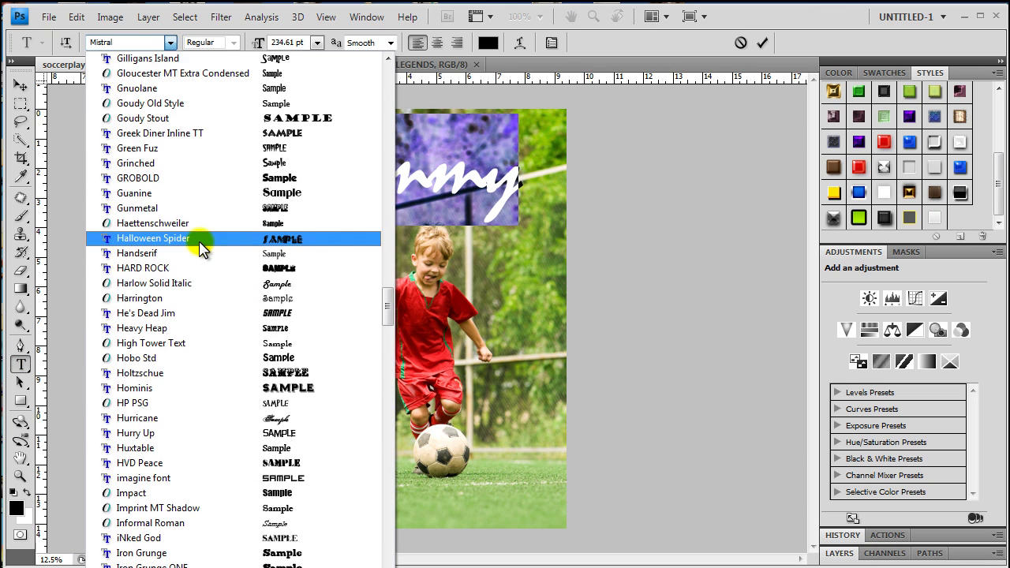
scroll(213, 292, up, 15)
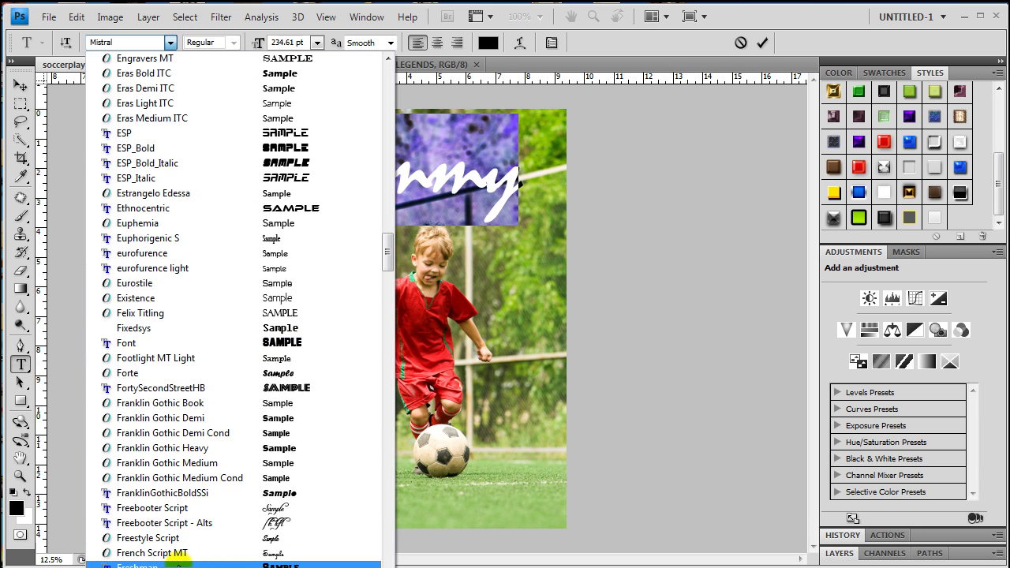
click(178, 565)
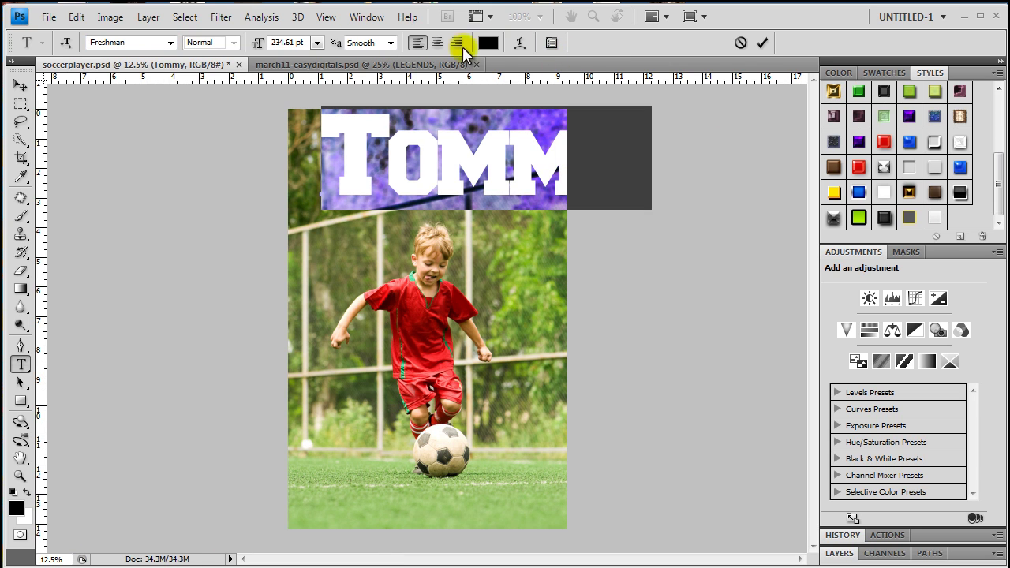
Set the text's tracking to 0 in the Character panel and commit the edit
click(368, 18)
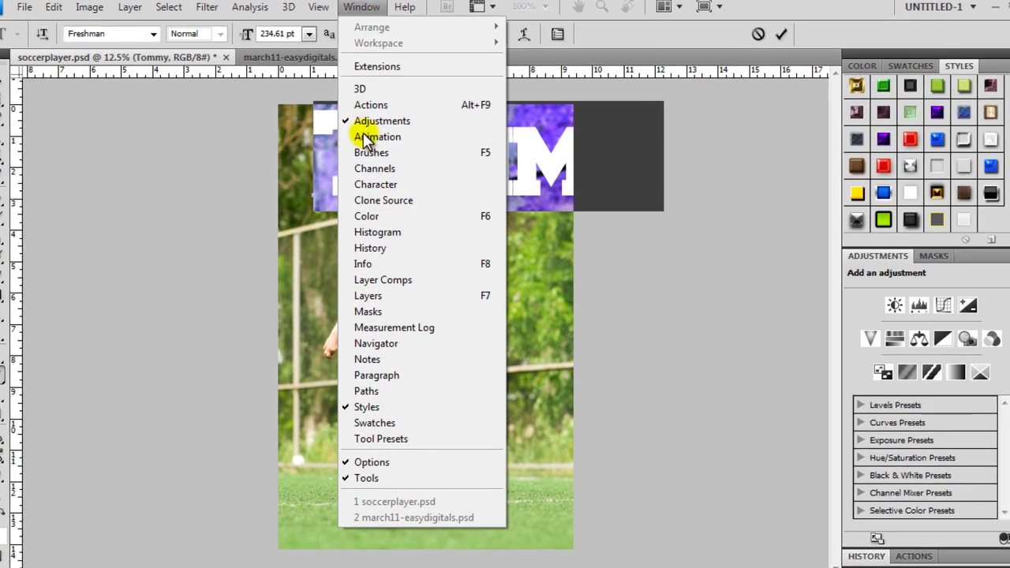
click(379, 184)
click(754, 141)
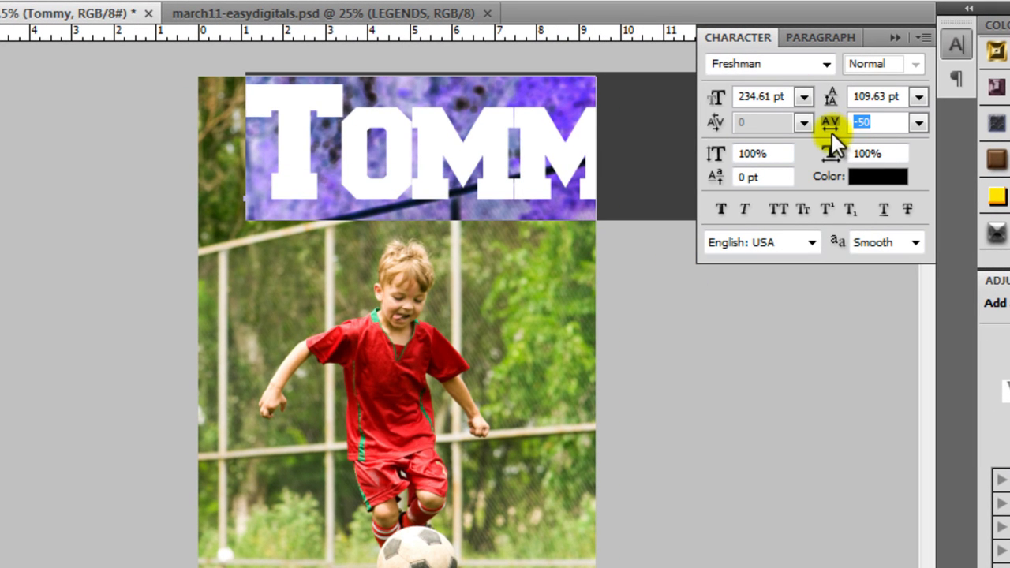
text(0)
key(Return)
key(ctrl+Return)
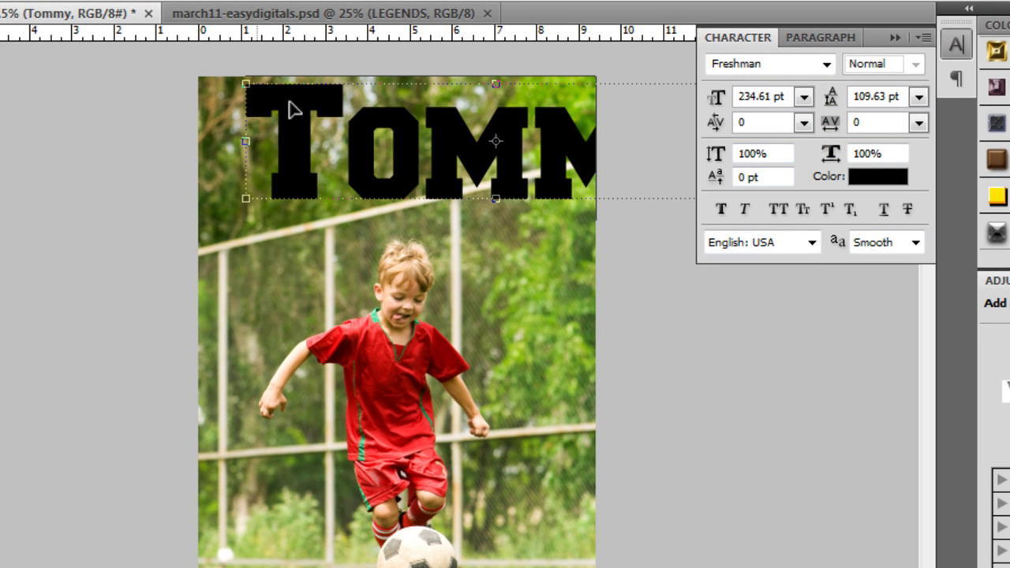
Move and shrink TOMMY to fit the photo's width, and set it in All Caps
drag(302, 131, 259, 155)
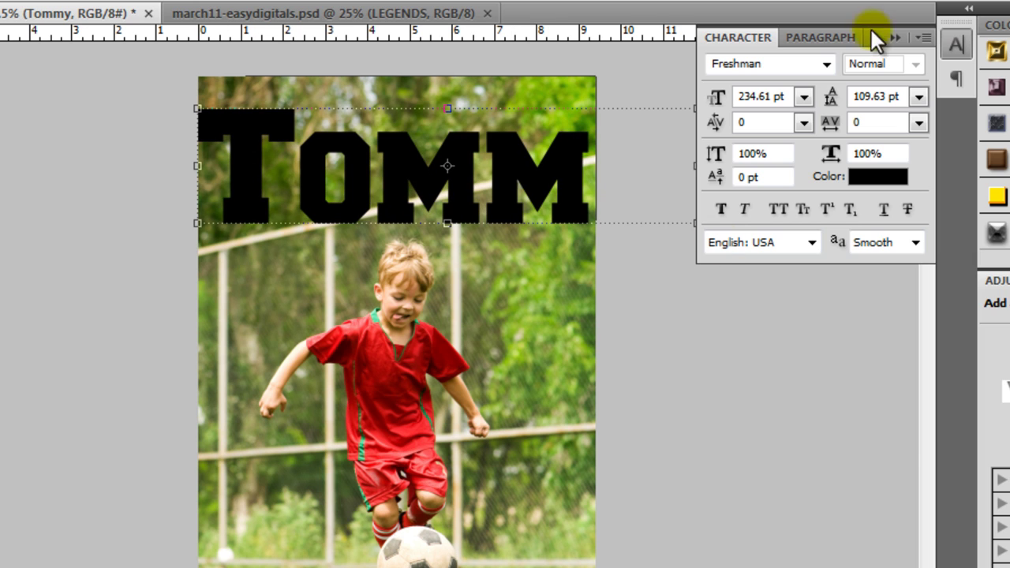
drag(873, 39, 863, 332)
drag(712, 100, 602, 124)
drag(205, 249, 249, 219)
key(Return)
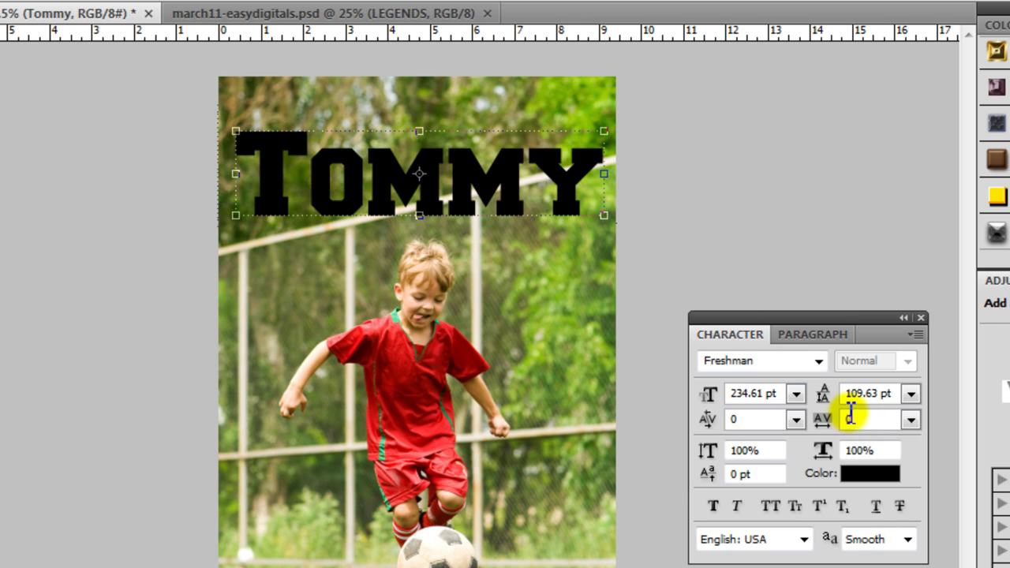
click(770, 506)
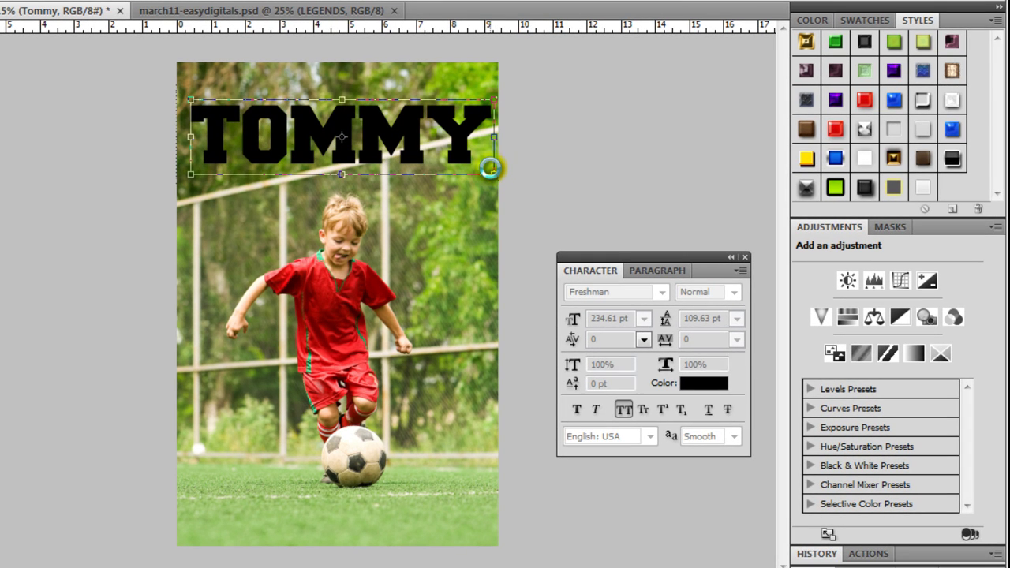
Apply the glassy legends preset to TOMMY and float the Layers panel to show its effects
key(Return)
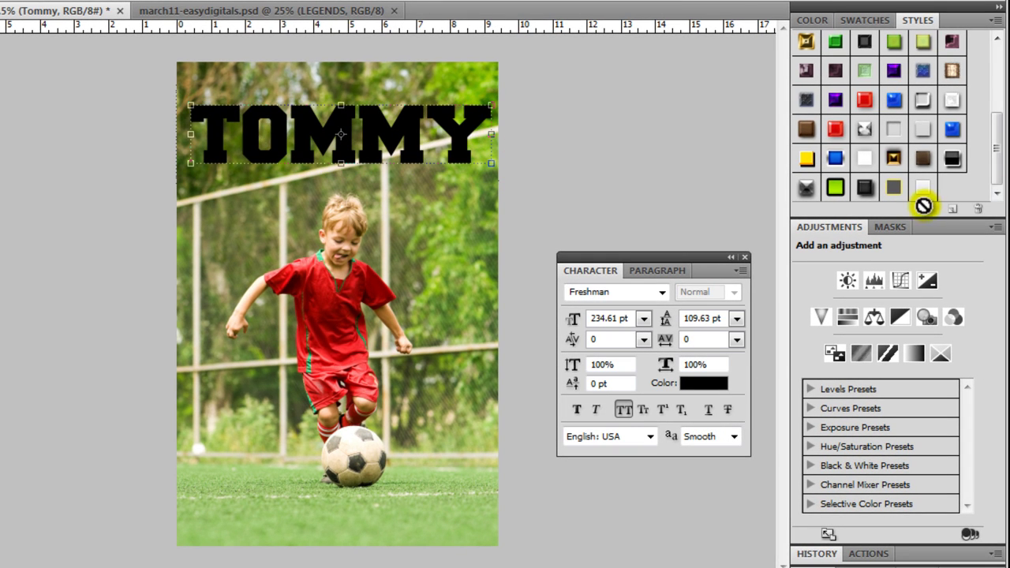
click(923, 189)
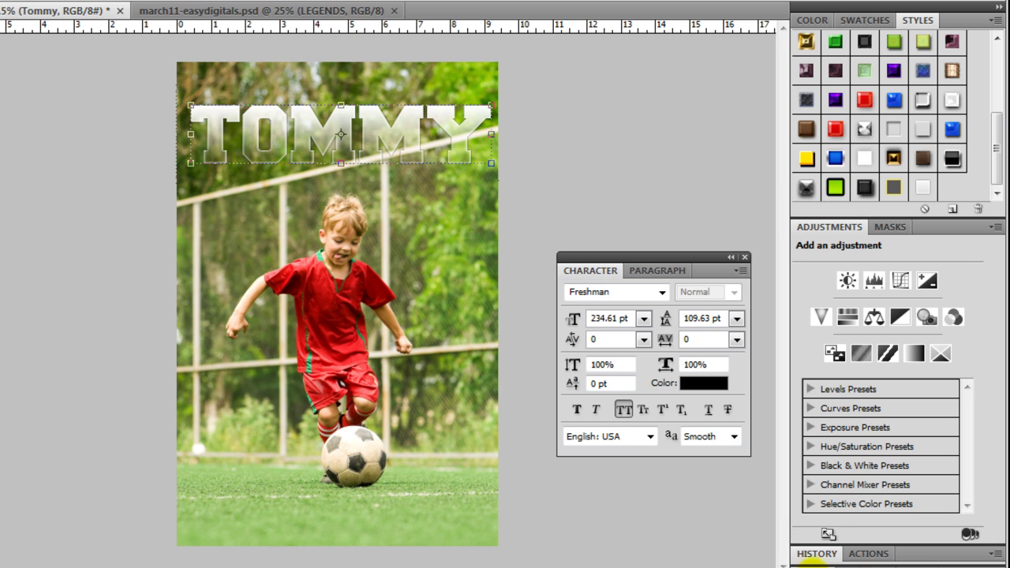
drag(809, 557, 687, 136)
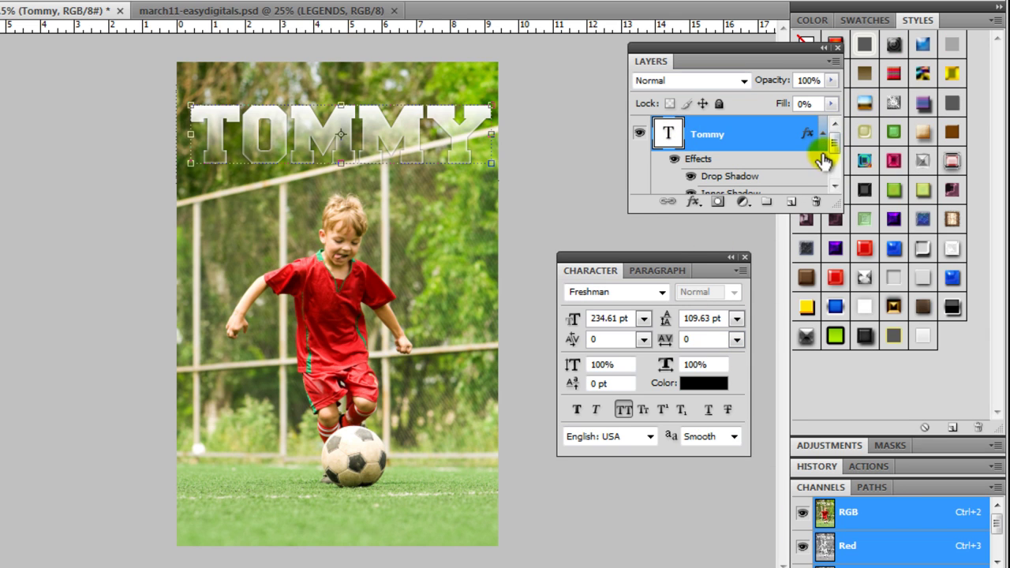
click(260, 0)
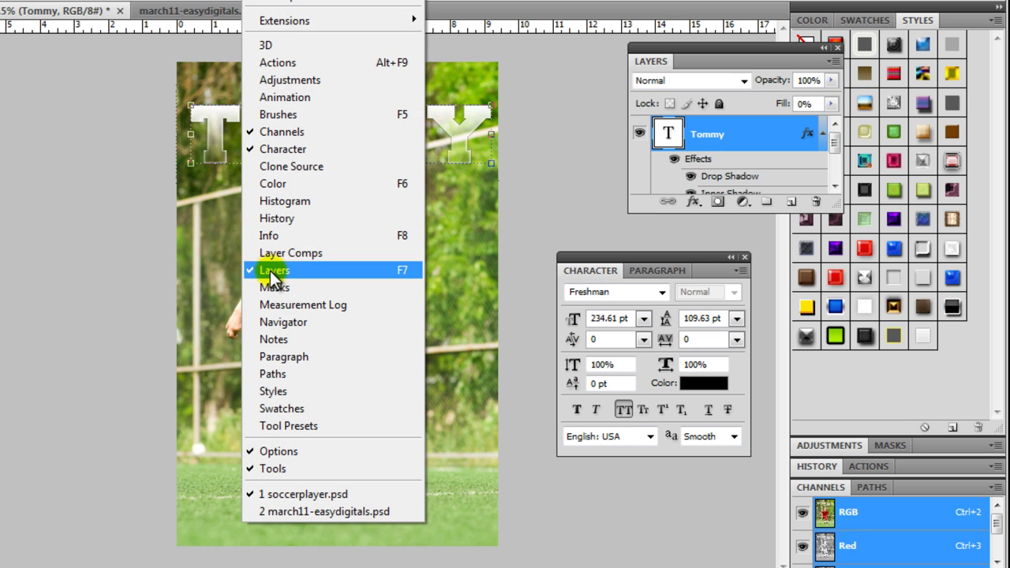
click(835, 205)
drag(834, 216, 836, 240)
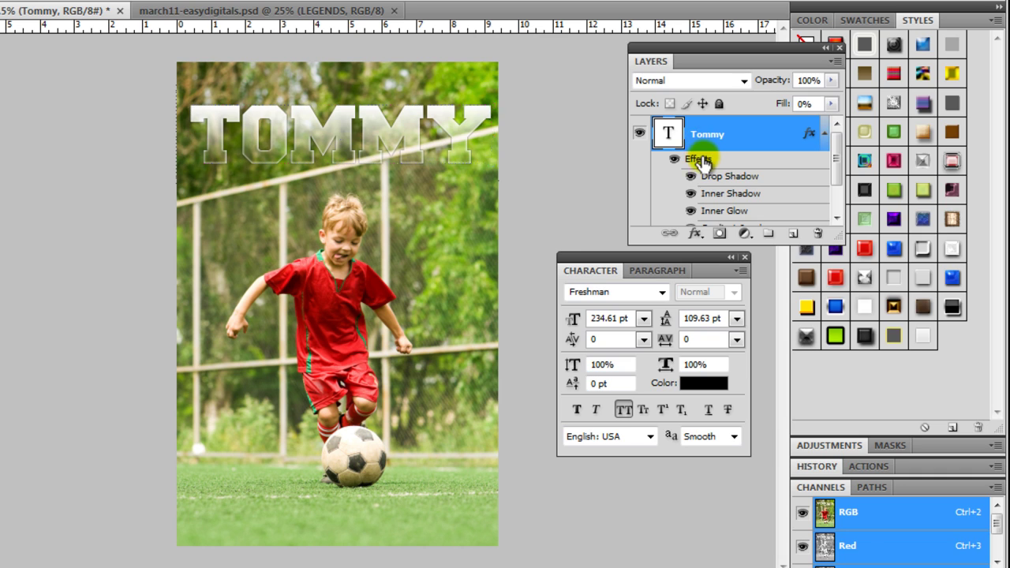
Set TOMMY's Gradient Overlay to a dark red 990000-to-transparent gradient
double_click(699, 160)
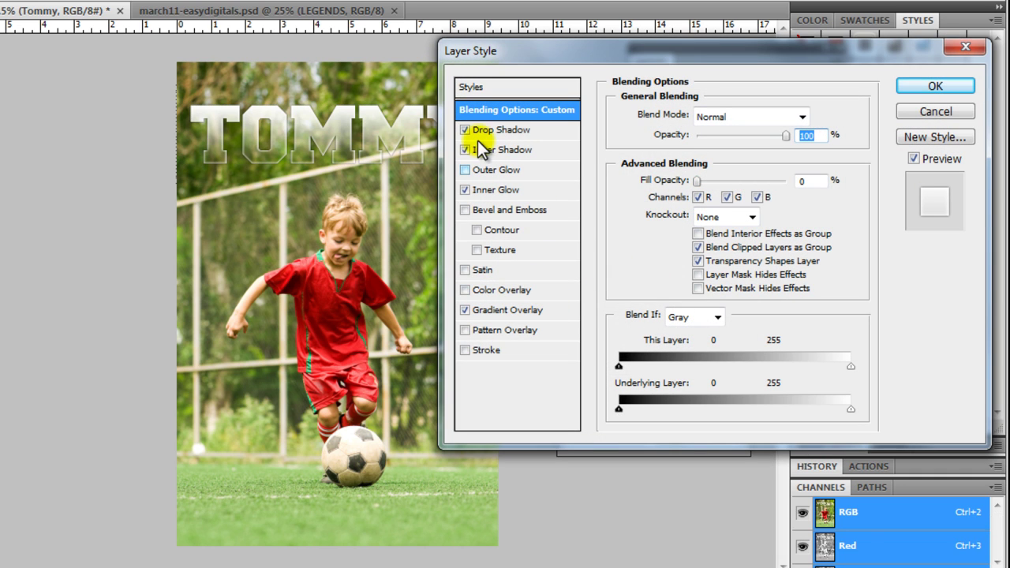
click(505, 311)
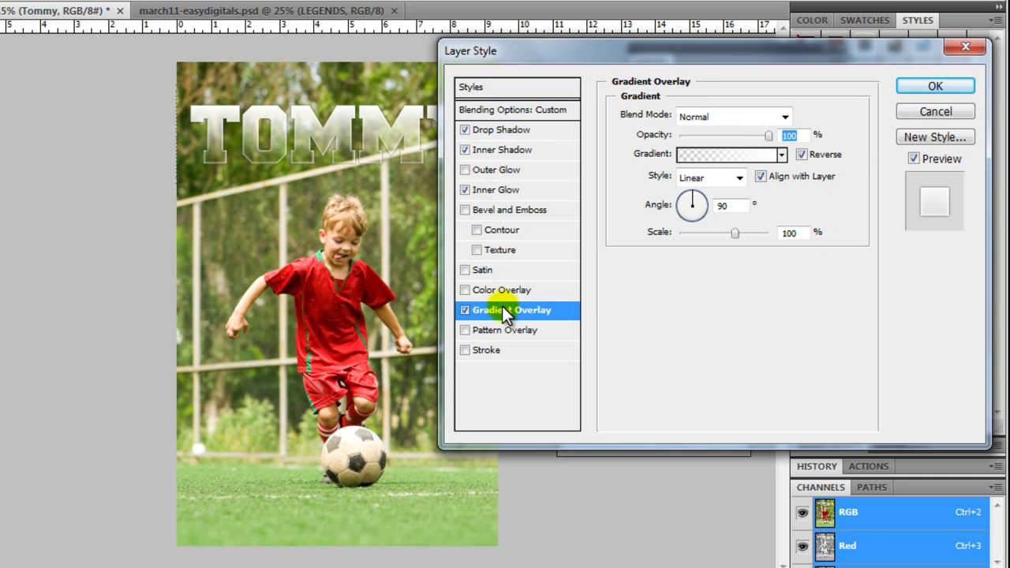
click(712, 156)
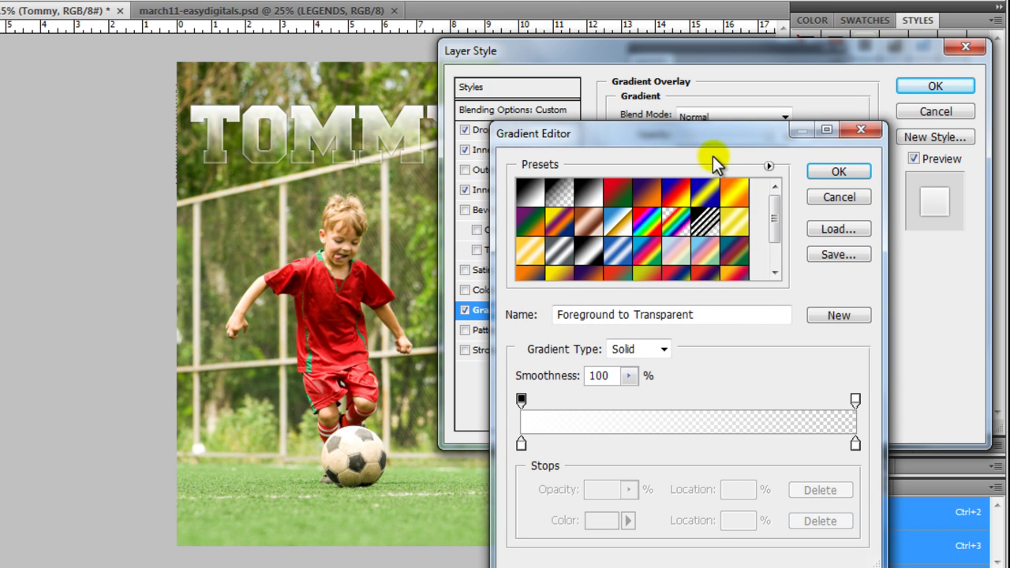
click(562, 194)
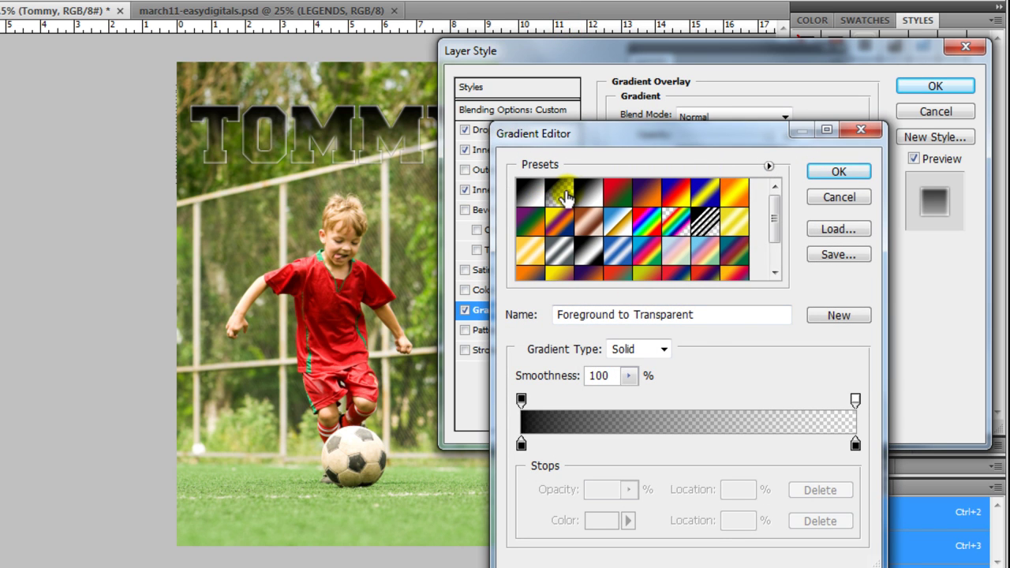
click(521, 444)
double_click(521, 445)
drag(111, 162, 136, 148)
click(321, 45)
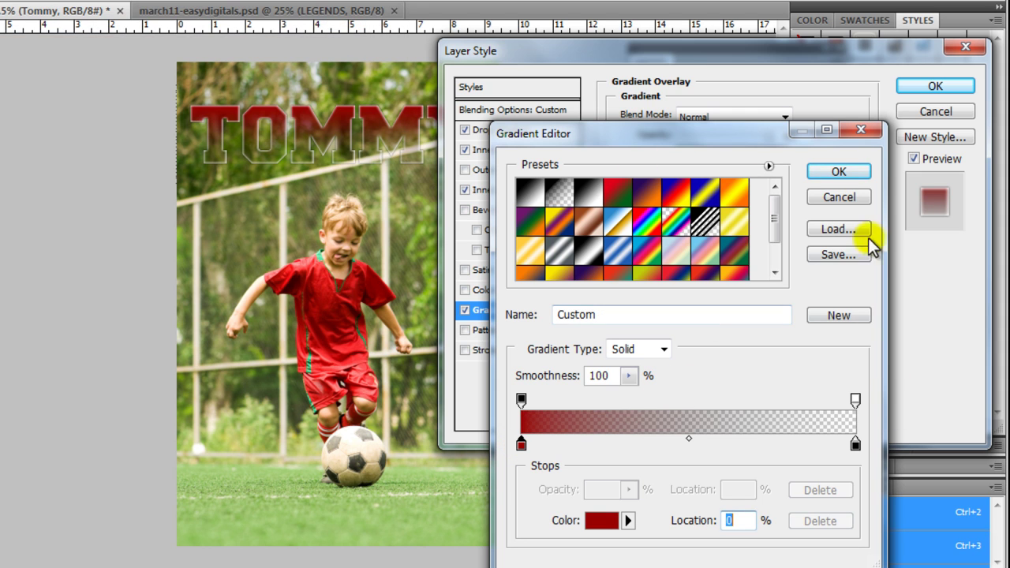
click(820, 172)
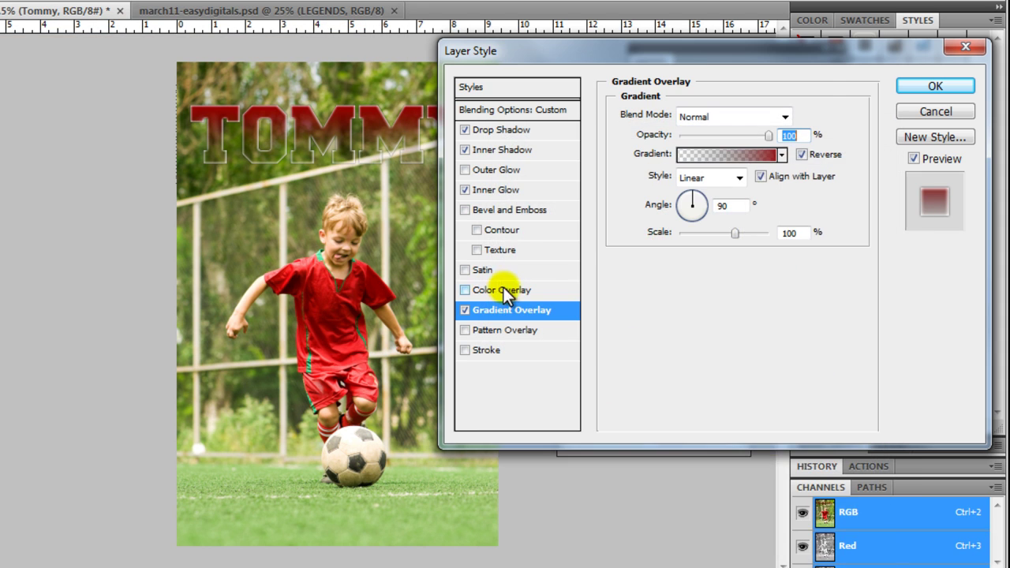
click(931, 87)
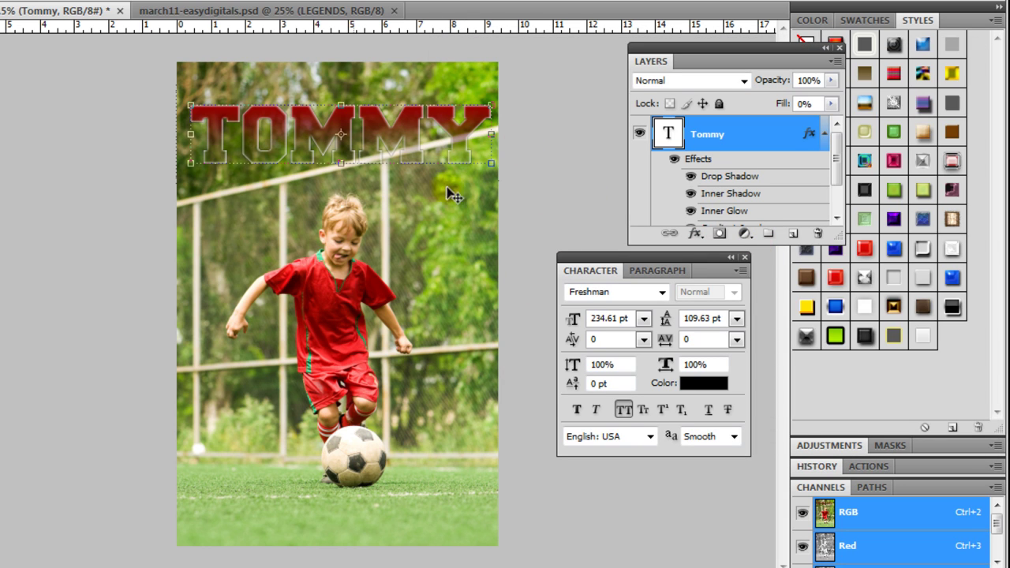
scroll(730, 193, down, 2)
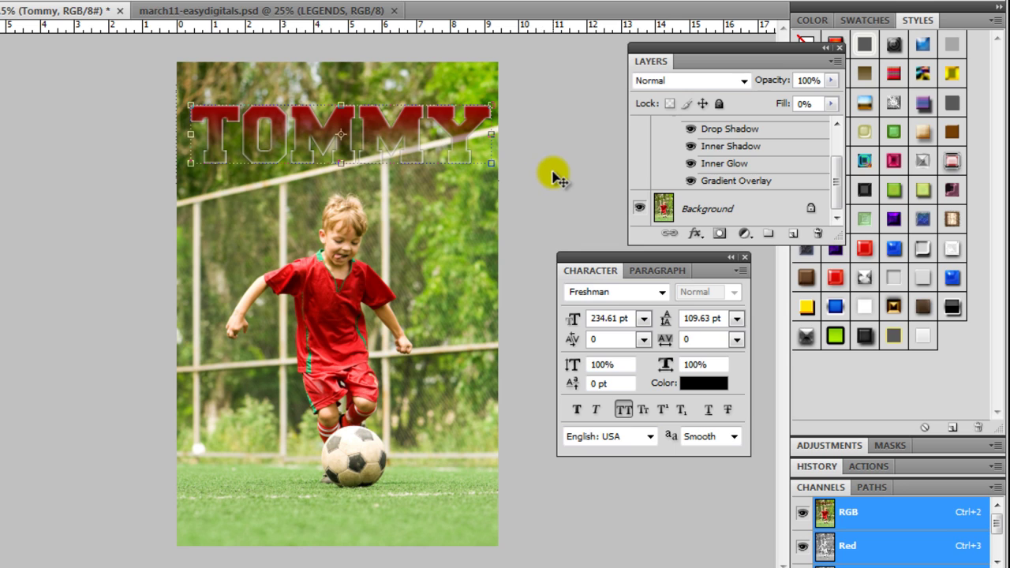
scroll(702, 163, up, 2)
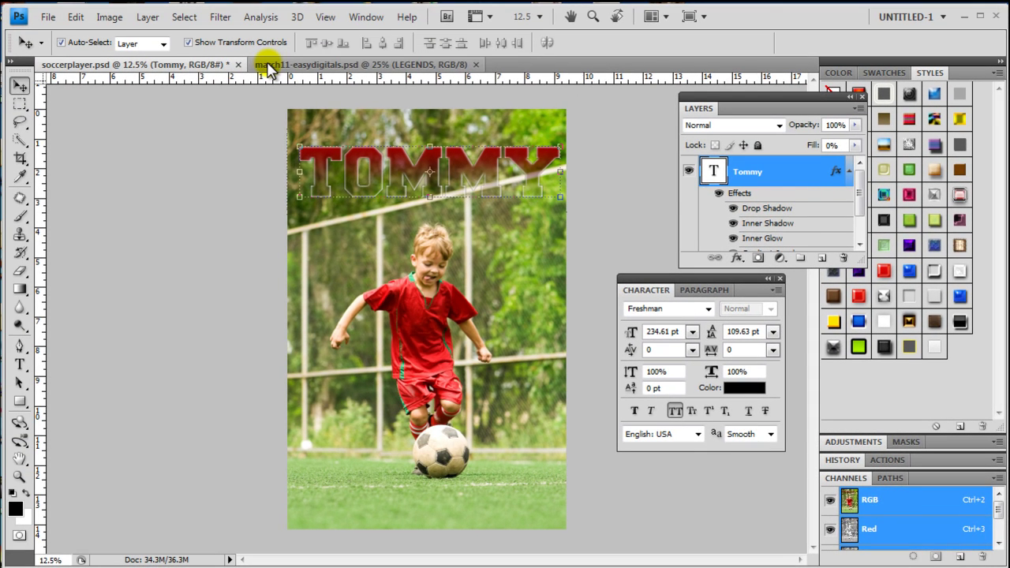
Drag the LEGENDS layer from march11-easydigitals.psd into the soccer photo, placed just below TOMMY
click(268, 67)
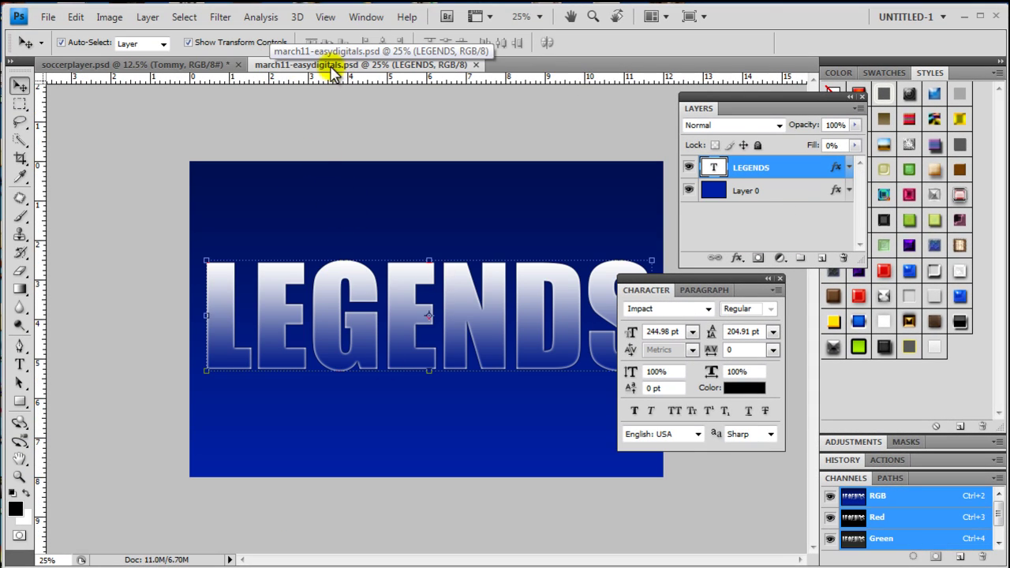
mouse_move(333, 72)
mouse_down()
mouse_move(339, 90)
mouse_move(348, 79)
mouse_up()
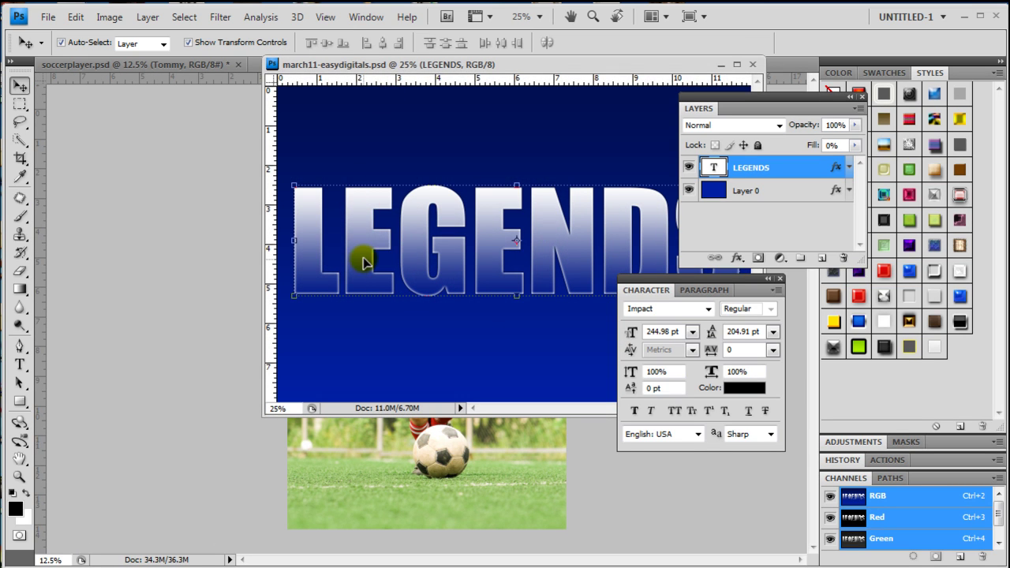
drag(365, 262, 426, 436)
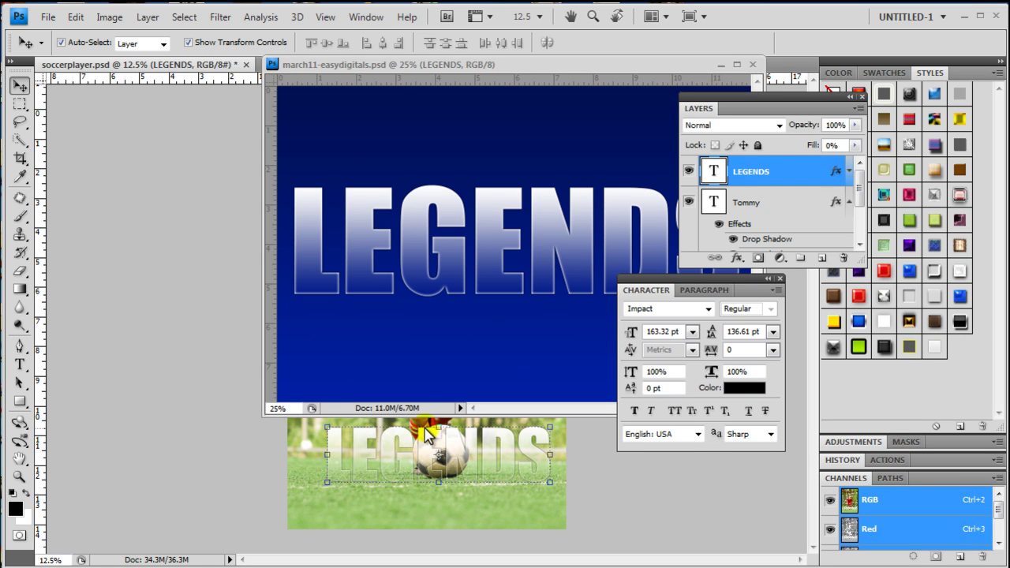
click(722, 66)
drag(462, 465, 469, 194)
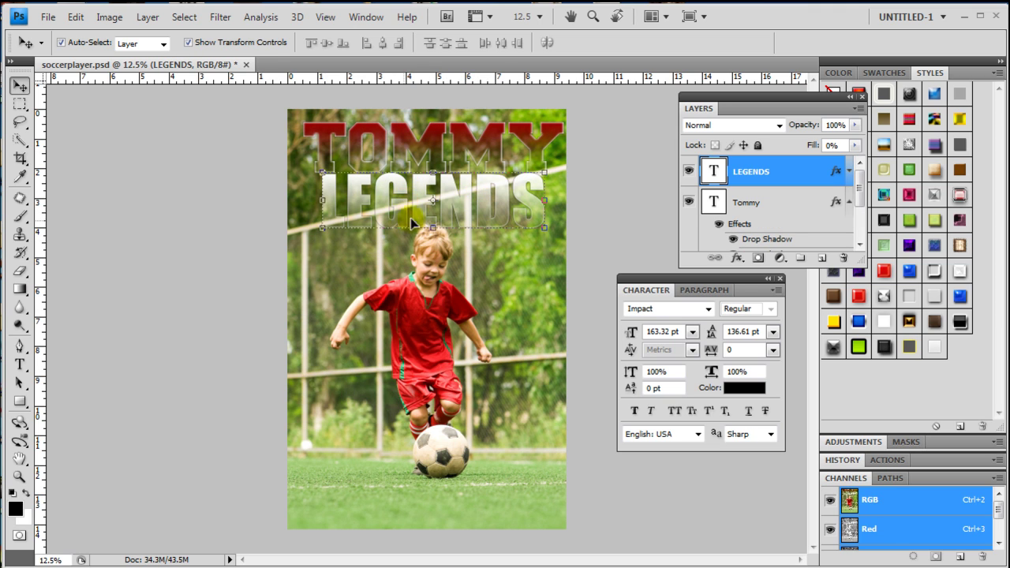